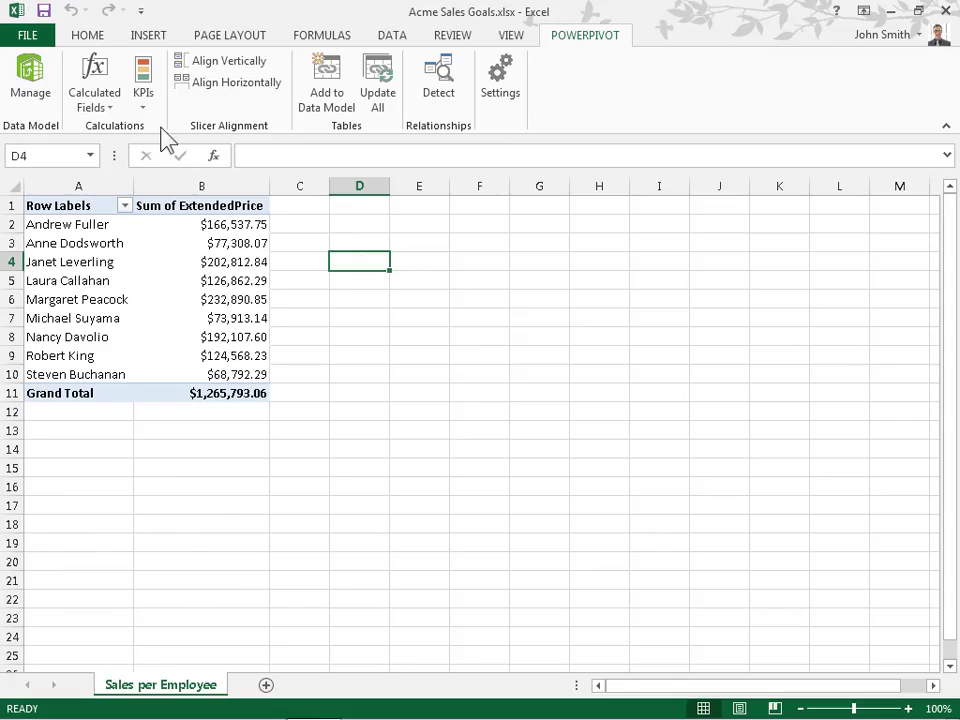
- Open the Calculated Fields drop-down on the POWERPIVOT tab
click(110, 108)
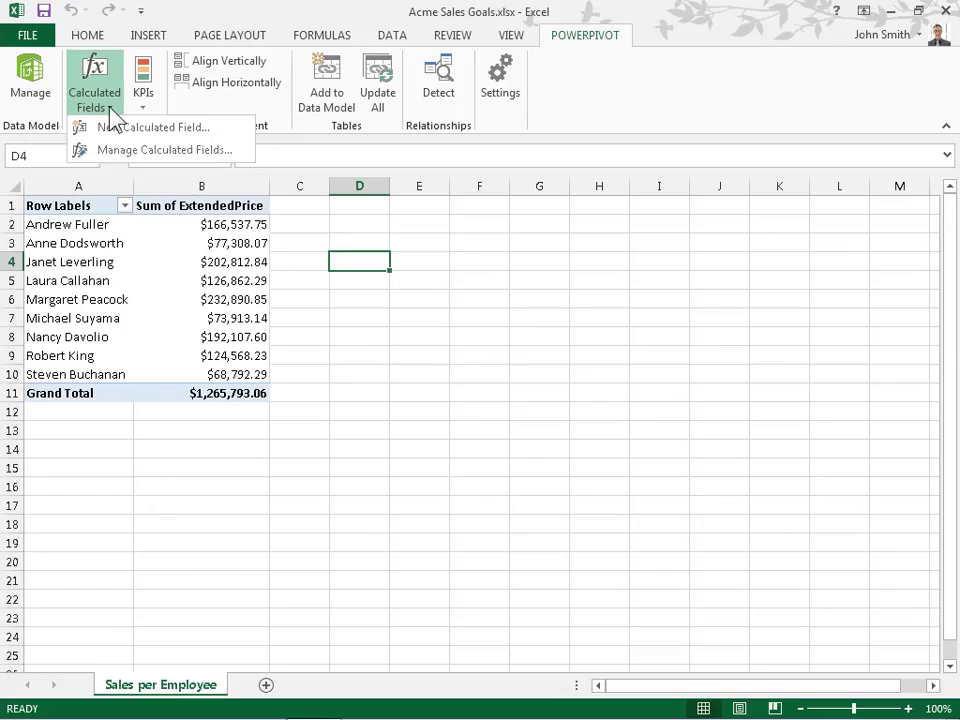
- Draft a new calculated field 'Sales Value' on the Invoices table with formula =SUM([ExtendedPrice])
click(190, 130)
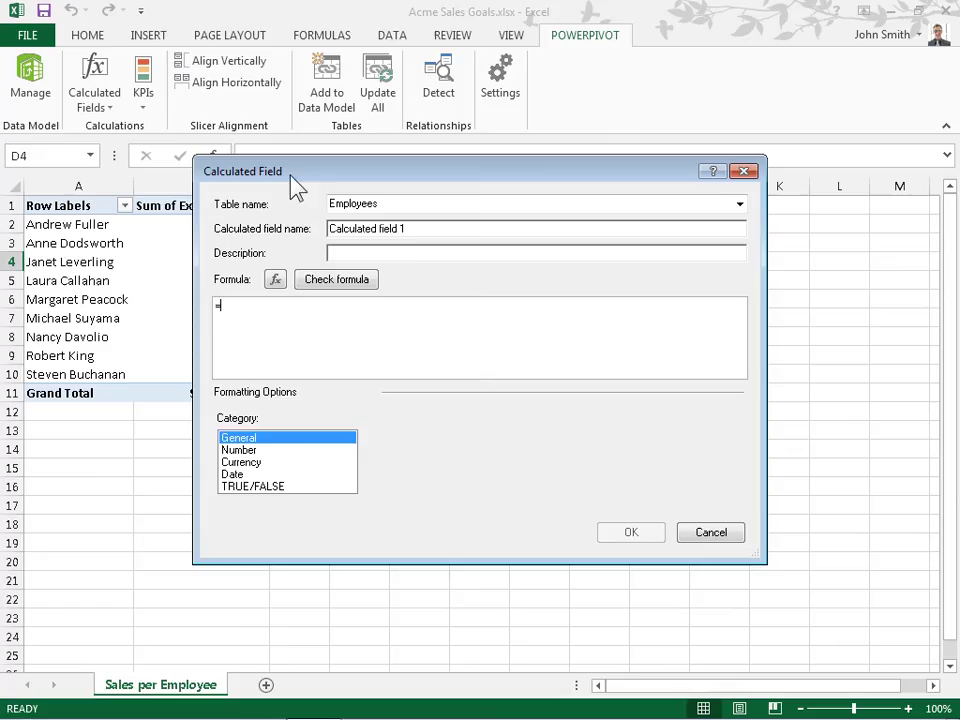
click(741, 206)
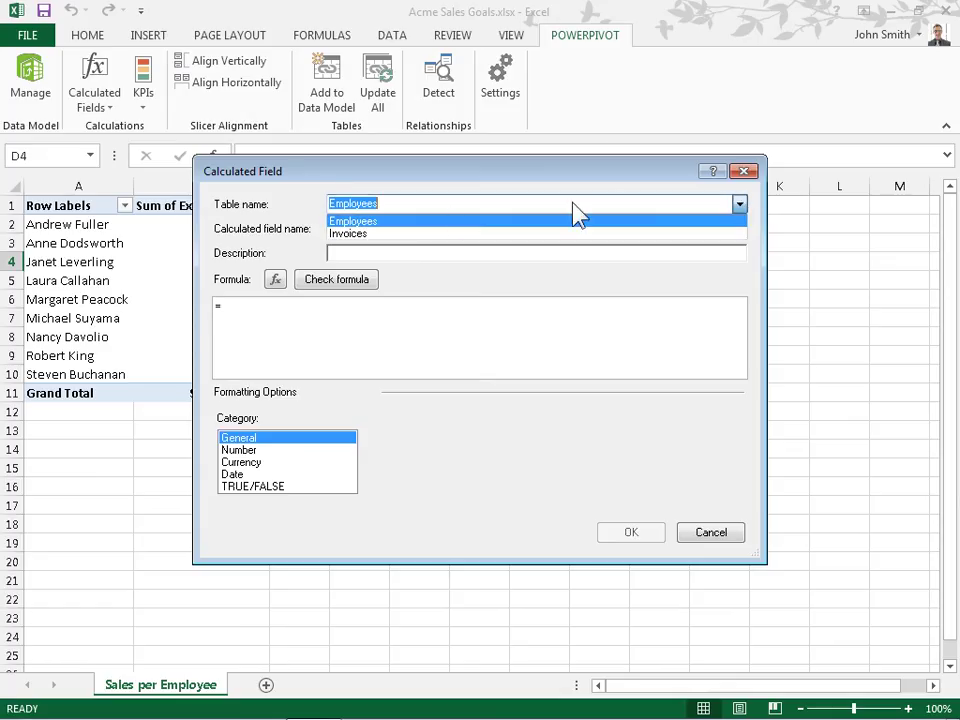
click(400, 233)
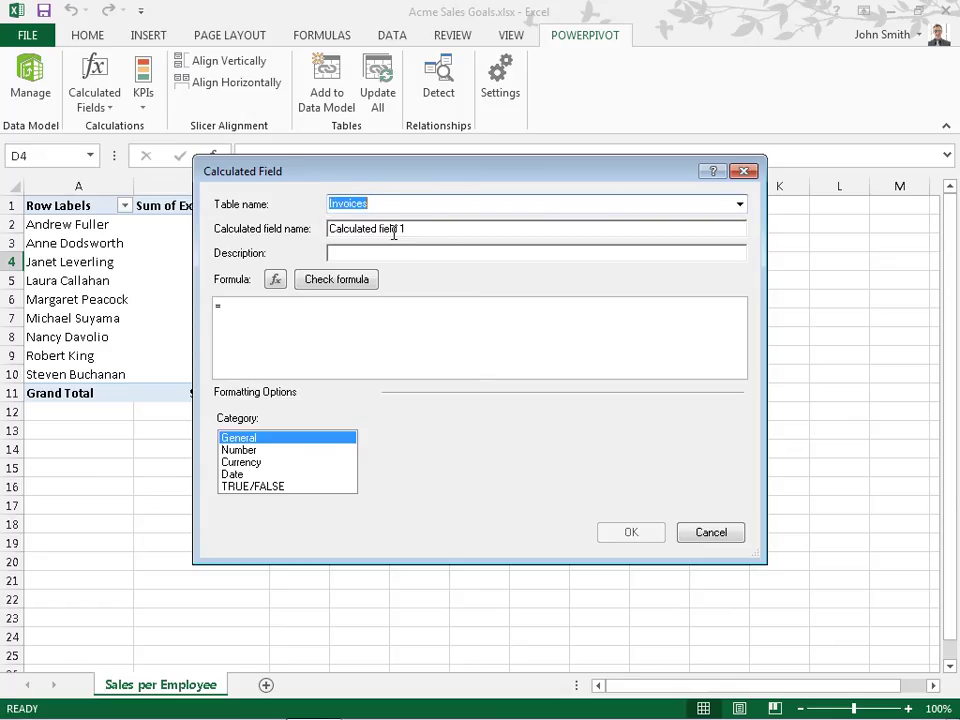
drag(440, 230, 332, 229)
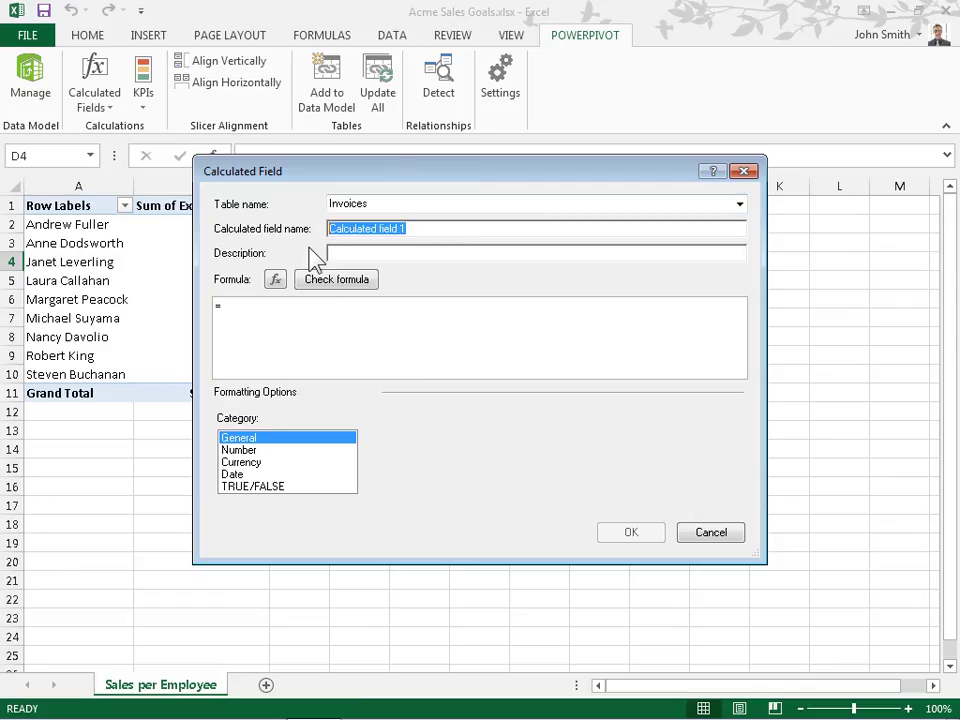
text(Sales V)
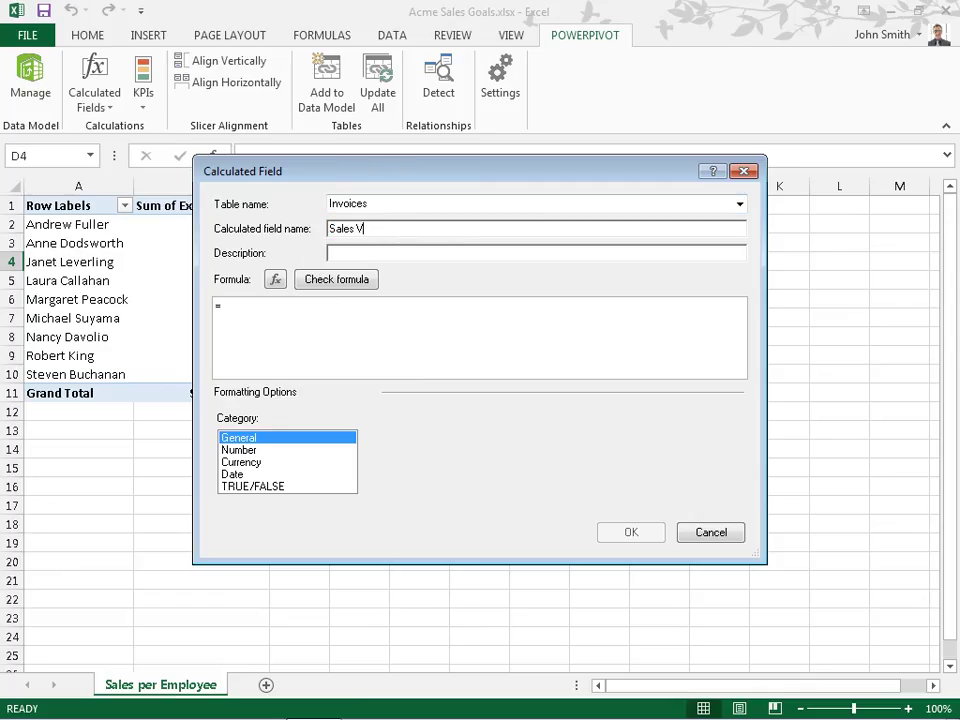
text(alue)
click(370, 253)
click(238, 305)
text(SUM([ExtendedPrice]))
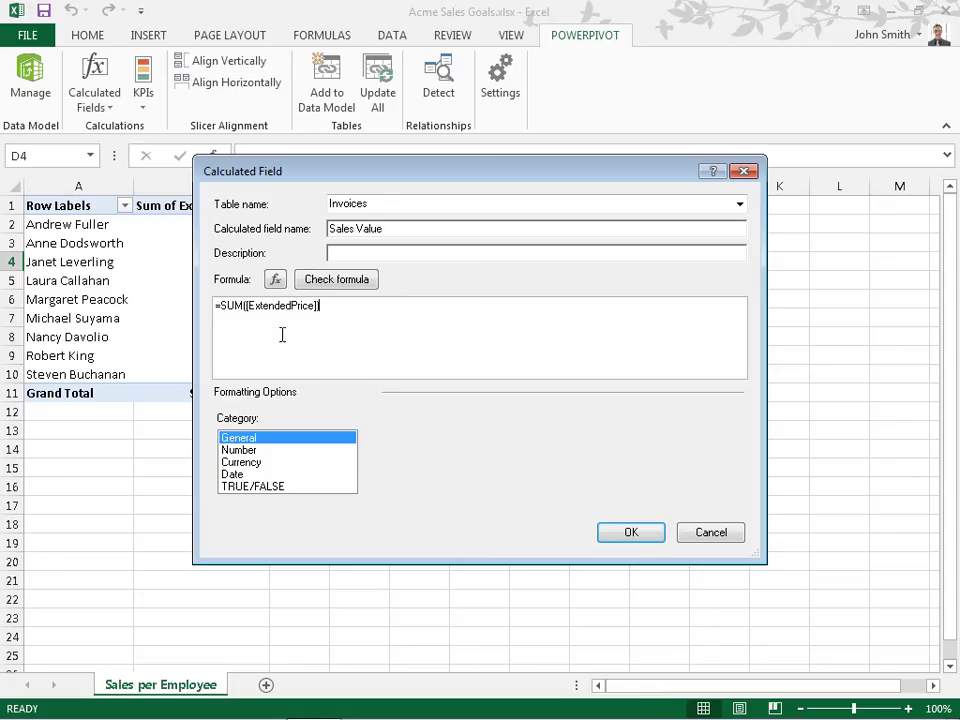
- Confirm the Sales Value formula has no errors and save the calculated field
click(334, 284)
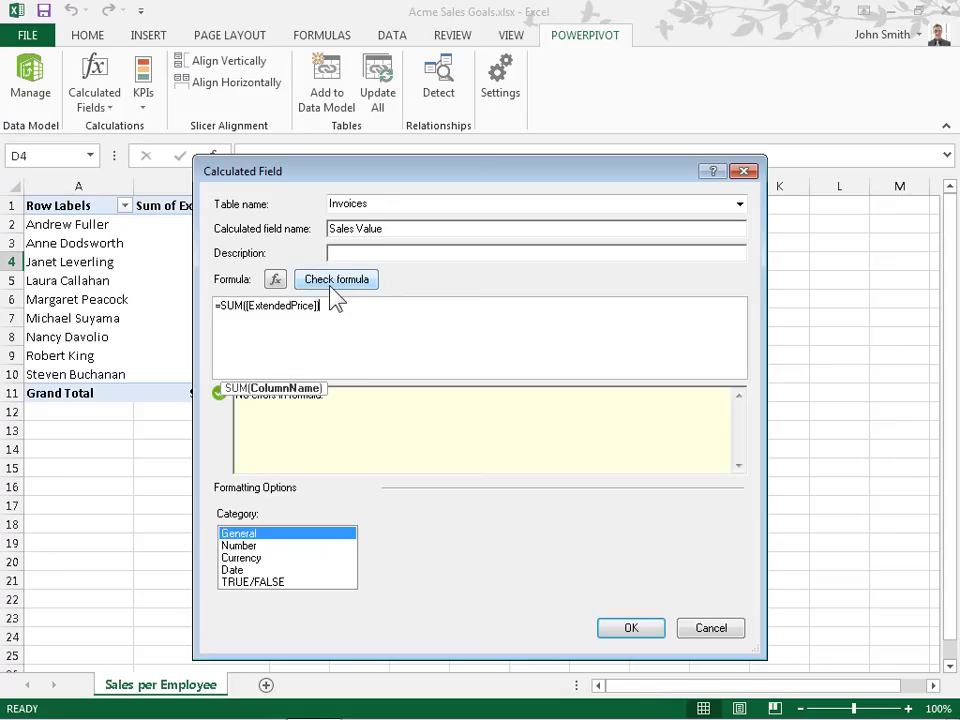
click(381, 422)
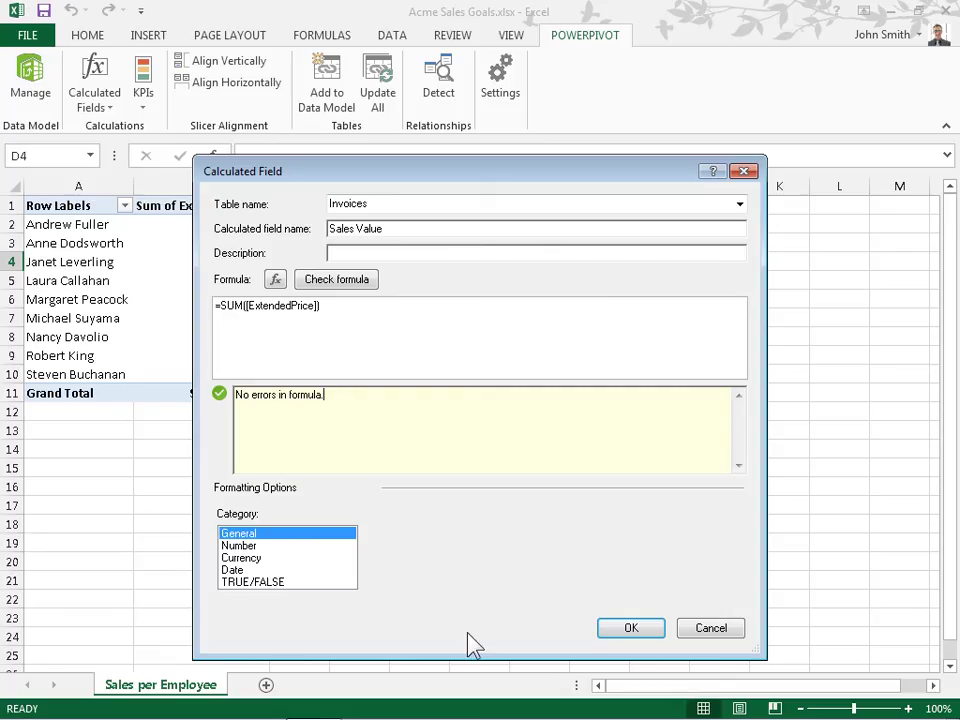
click(628, 630)
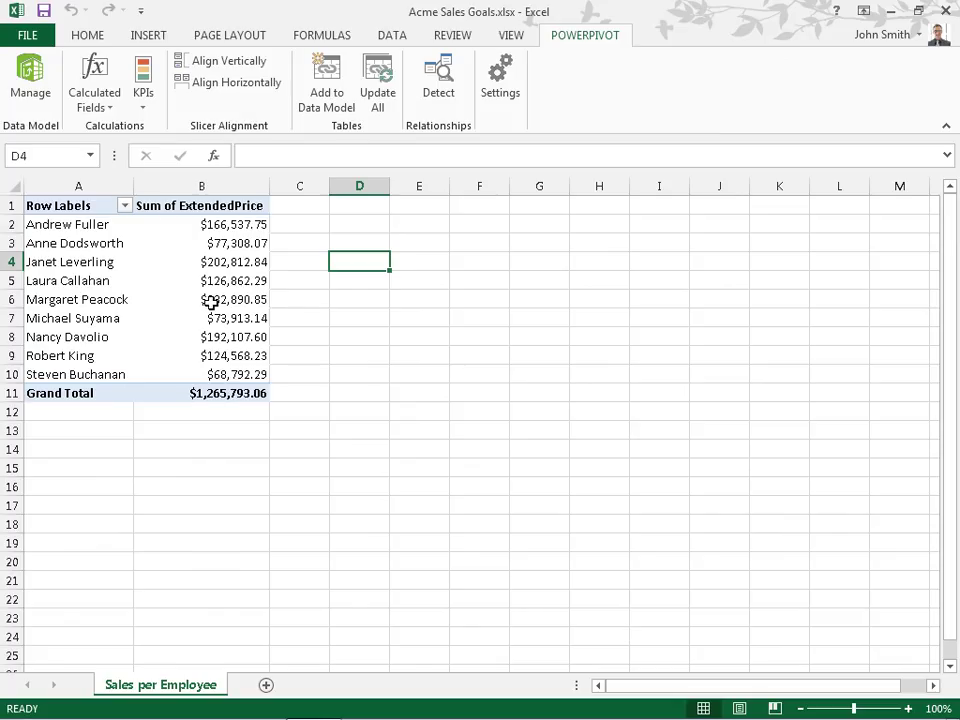
- Draft 'Sales Target' on Invoices as =CALCULATE(SUM([ExtendedPrice]), ALL(Invoices[Salesperson]))/10
click(103, 110)
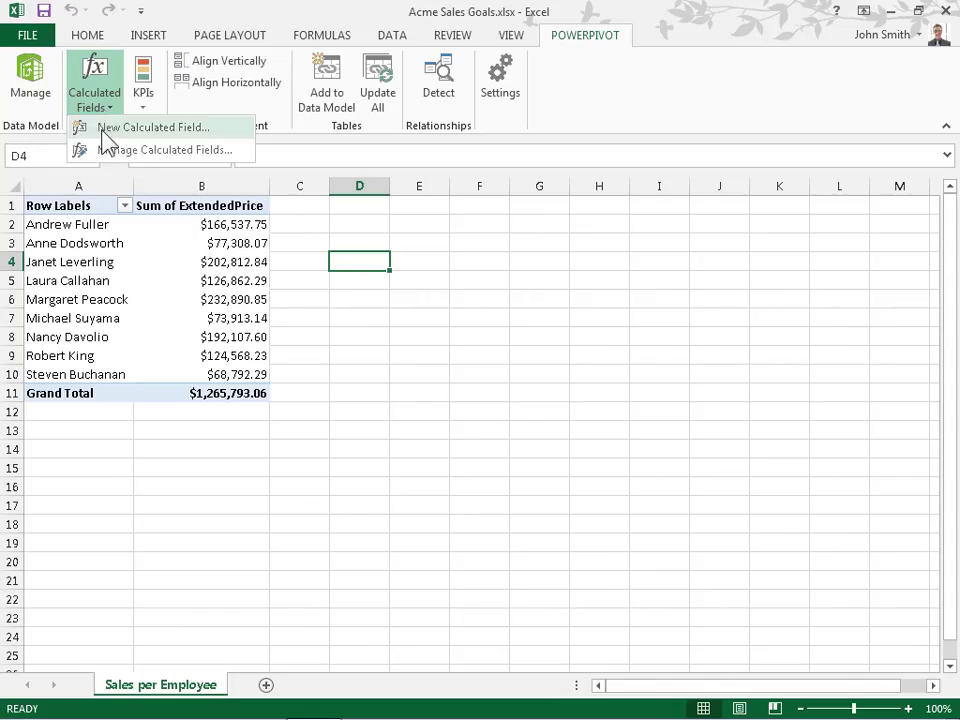
click(214, 129)
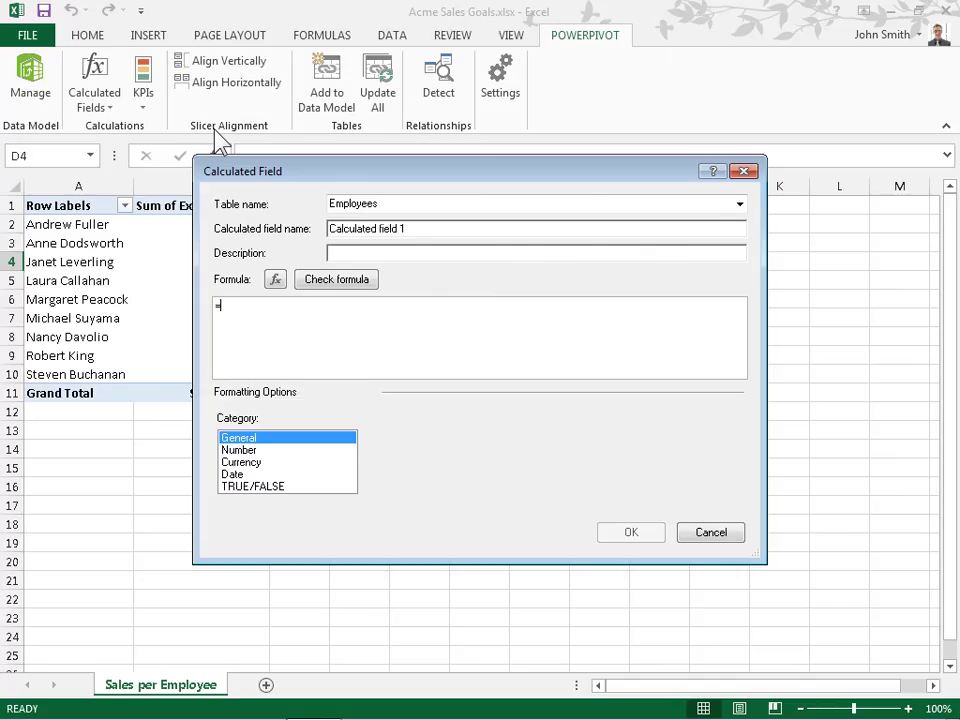
click(740, 205)
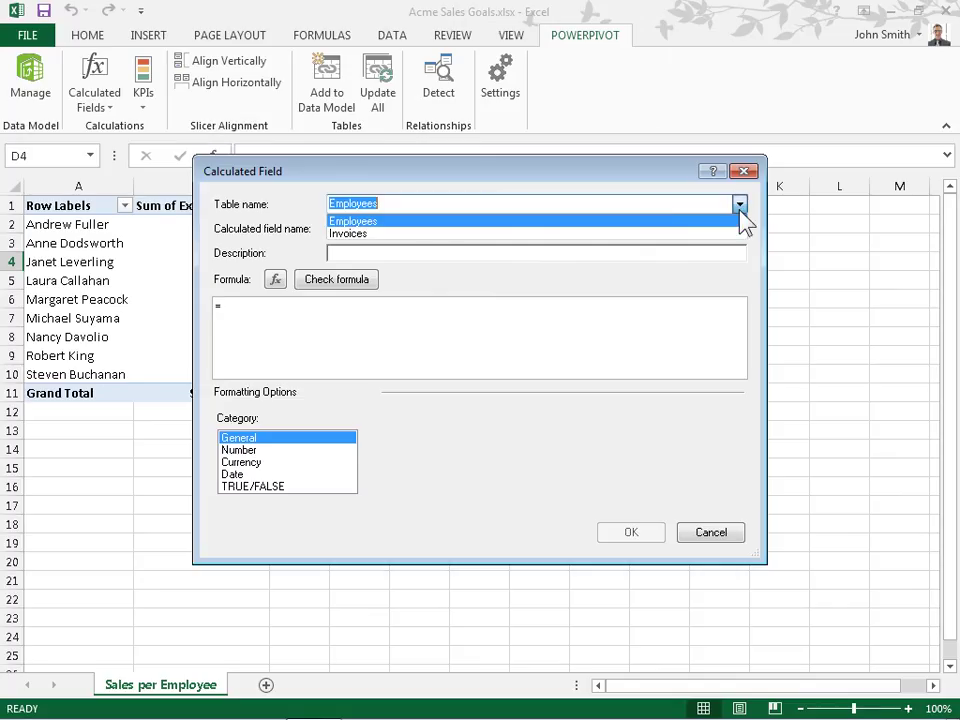
click(394, 233)
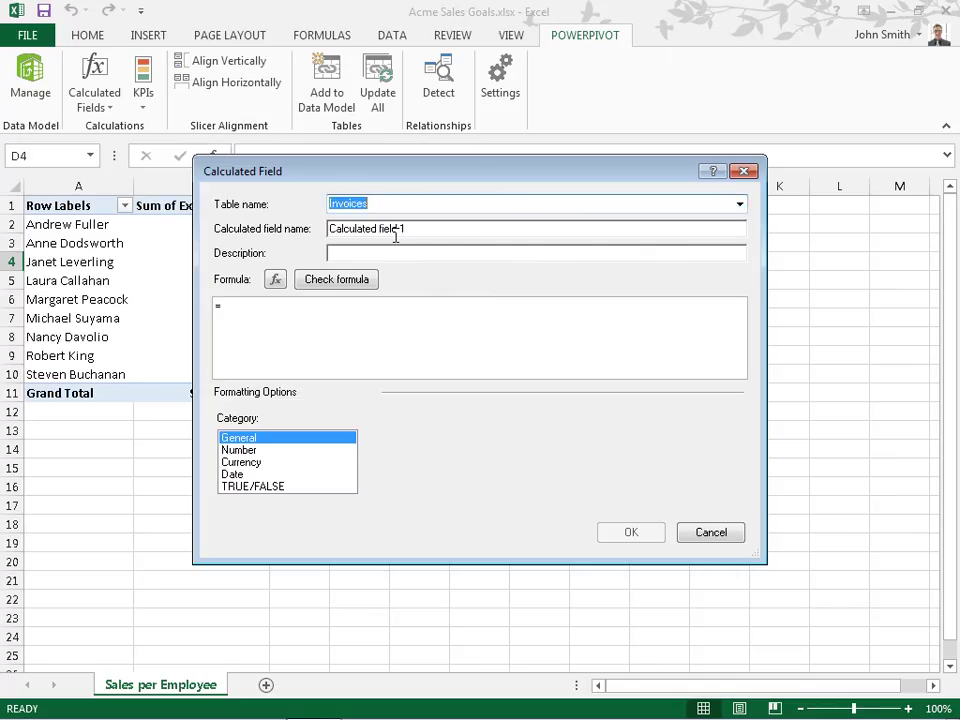
drag(411, 231, 321, 229)
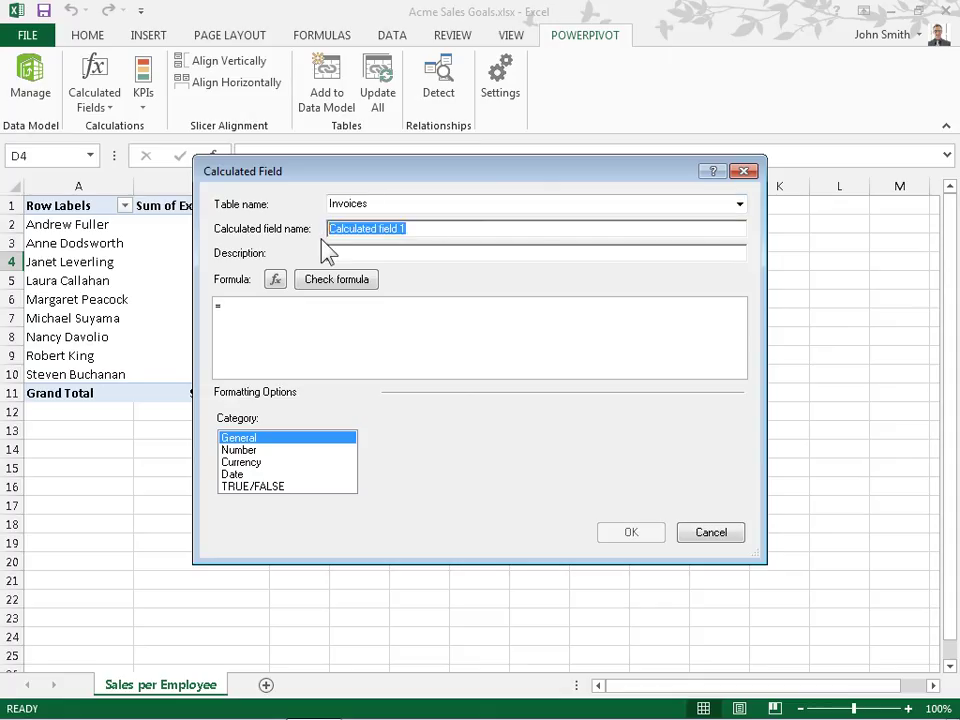
text(Sales Target)
click(335, 253)
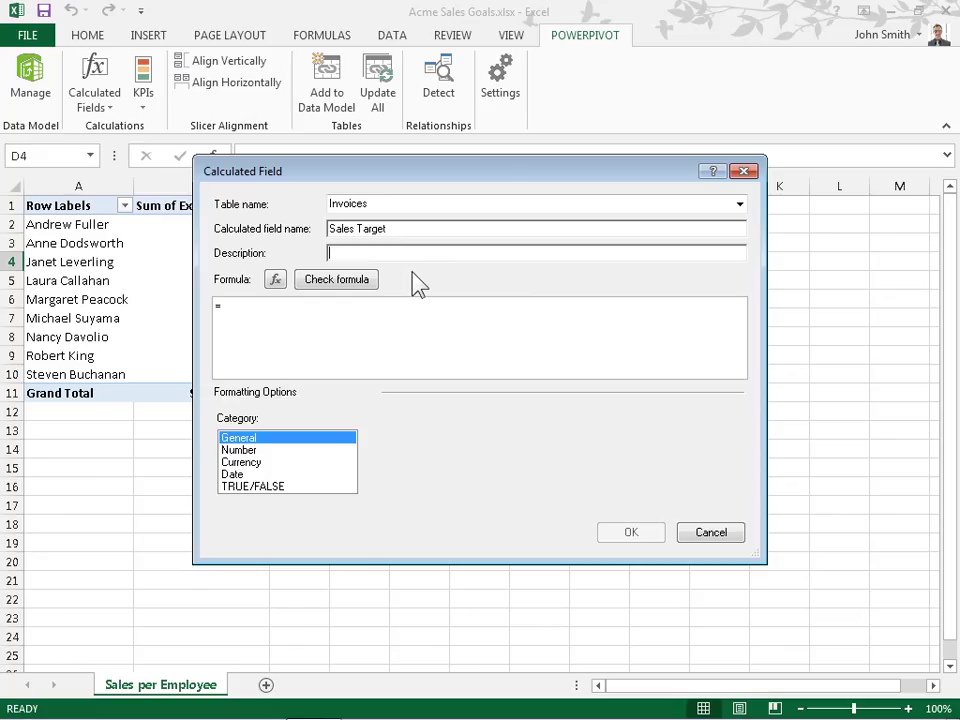
click(241, 301)
text(CALCULATE(SUM([ExtendedPrice]), ALL(Invoices[Salesperson]))/10)
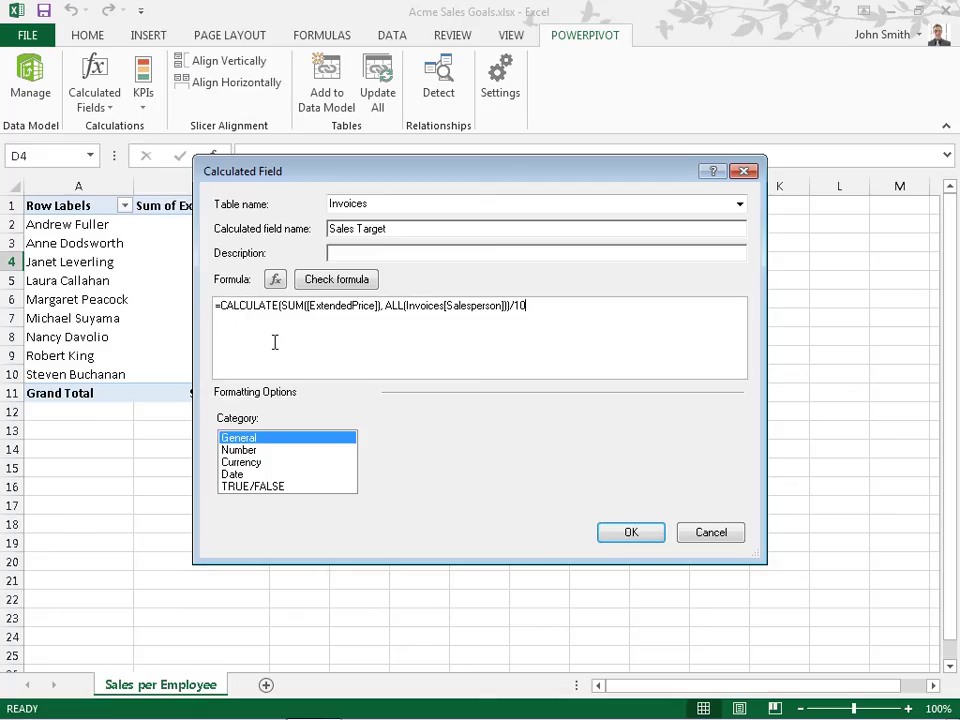
- Confirm the Sales Target formula has no errors and save the calculated field
click(320, 286)
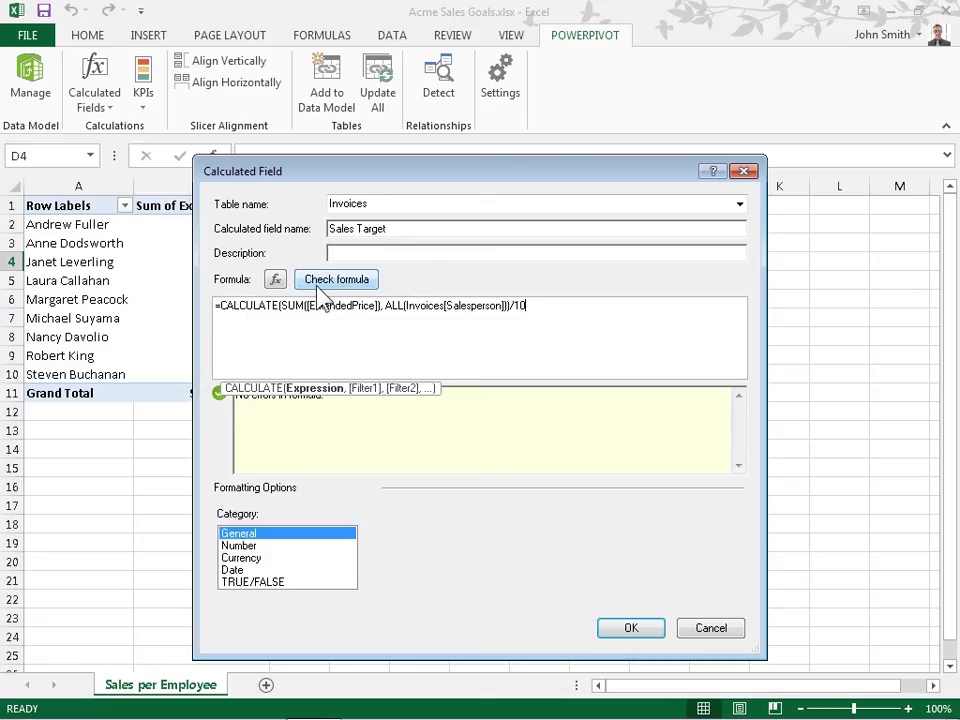
click(425, 411)
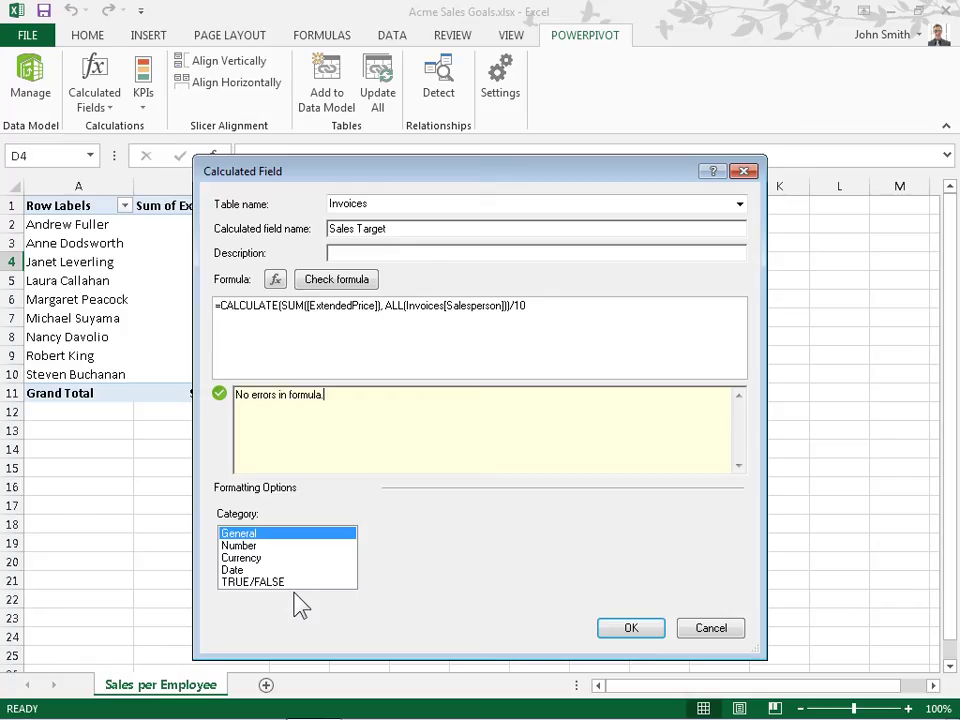
click(639, 626)
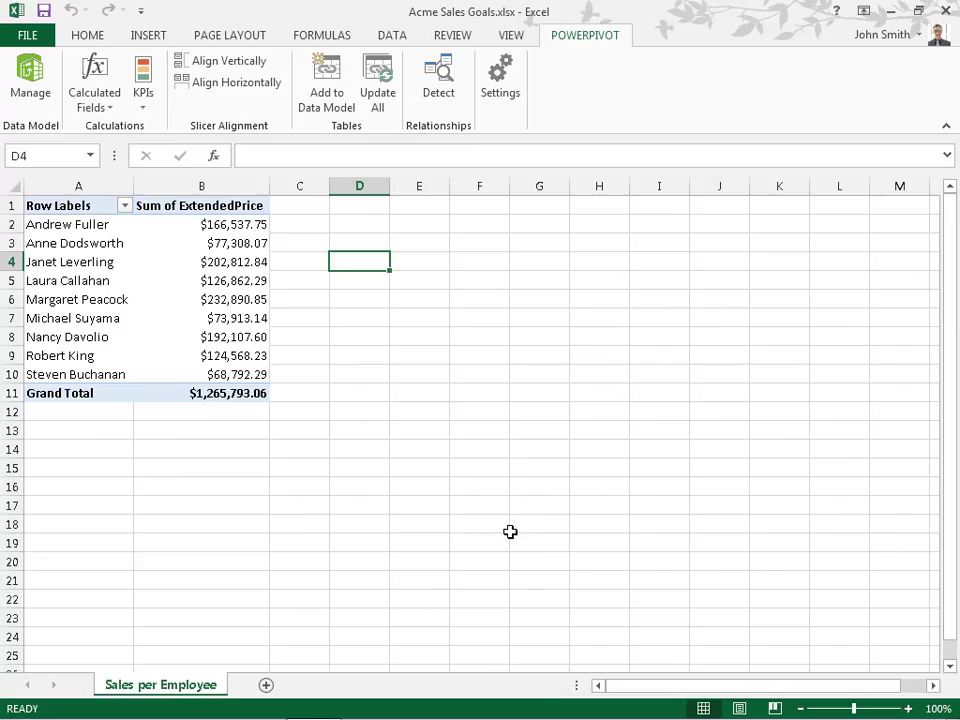
- Start a new KPI based on Sales Value with the Sales Target field as its target
click(145, 107)
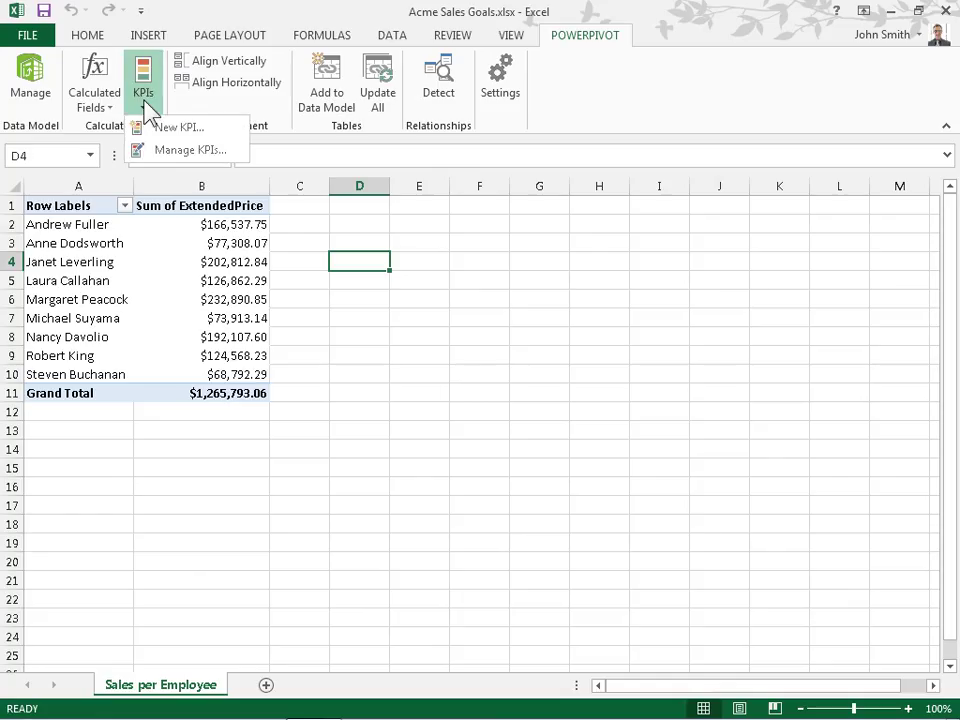
click(222, 134)
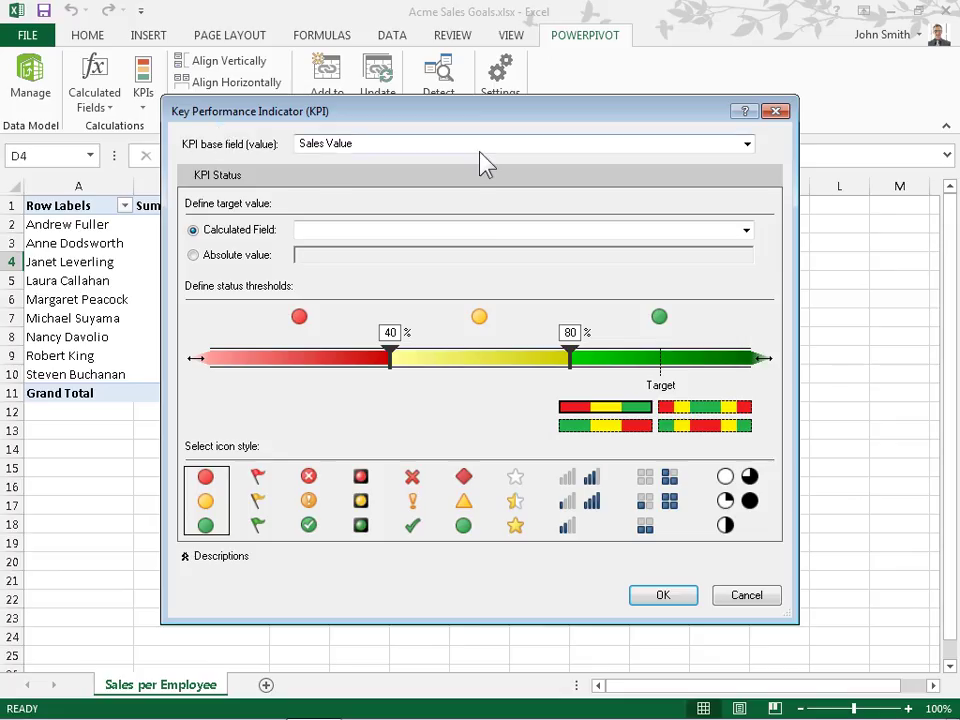
click(749, 146)
click(363, 163)
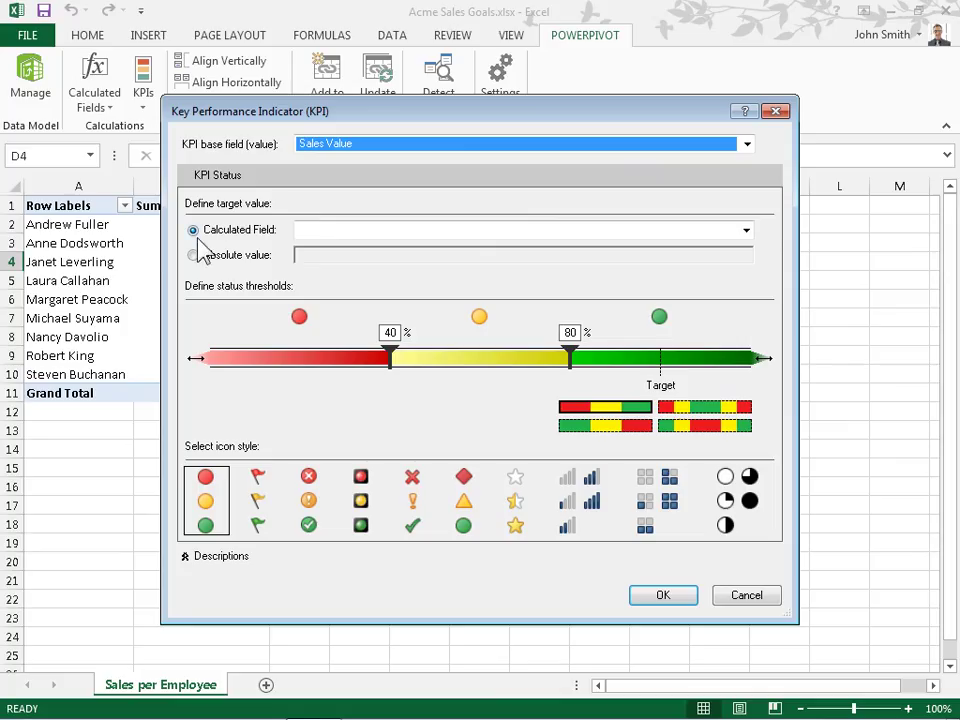
click(746, 231)
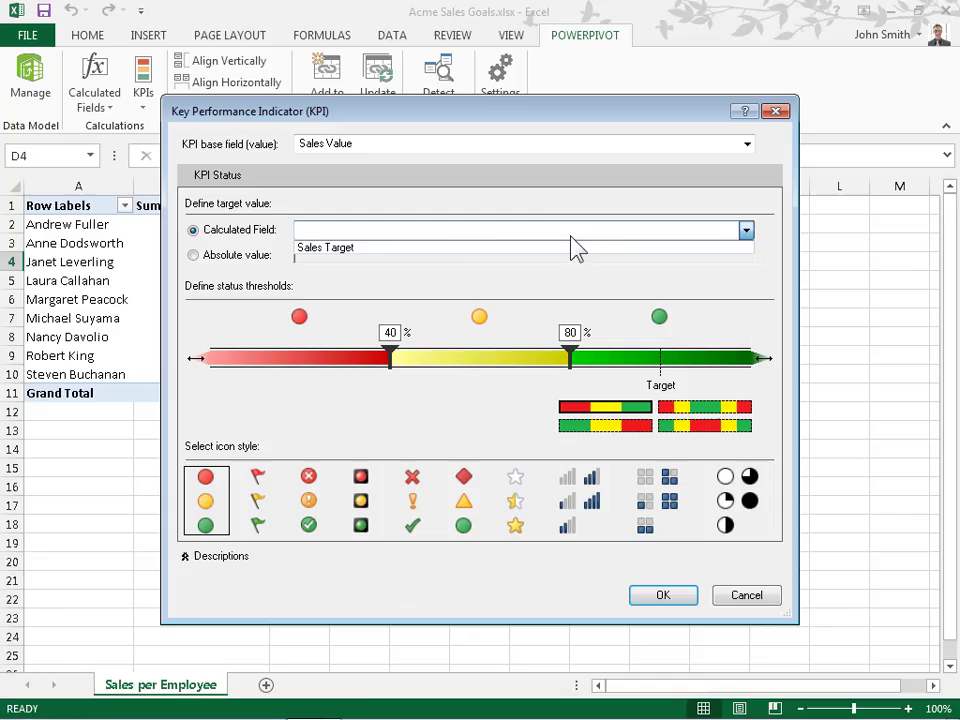
click(366, 257)
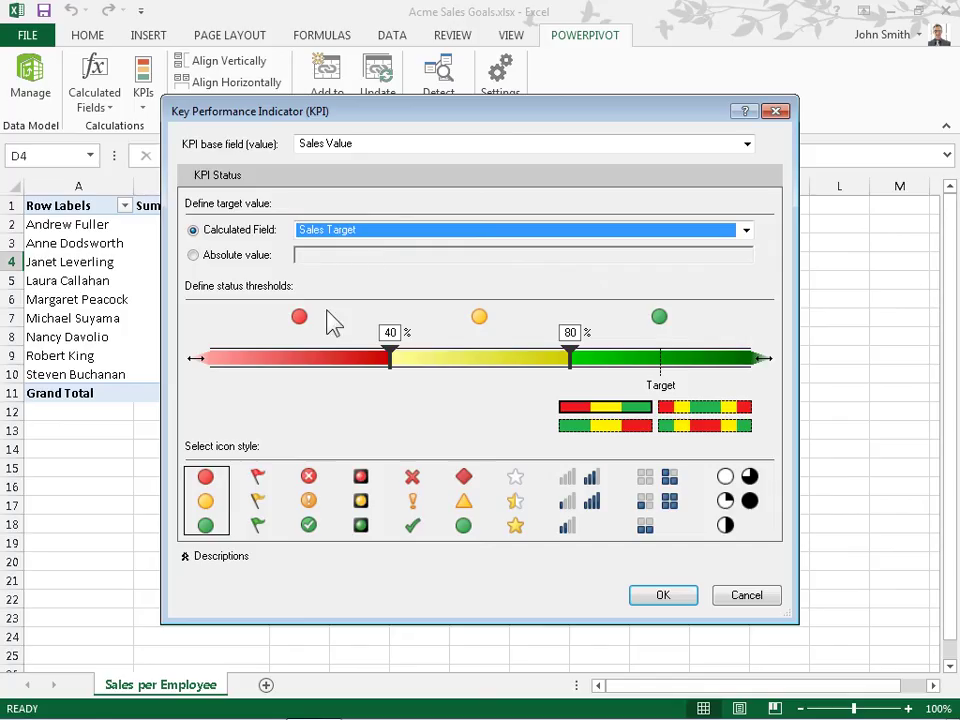
- Set the KPI status thresholds to 50% and 100% and save the KPI
drag(391, 358, 439, 363)
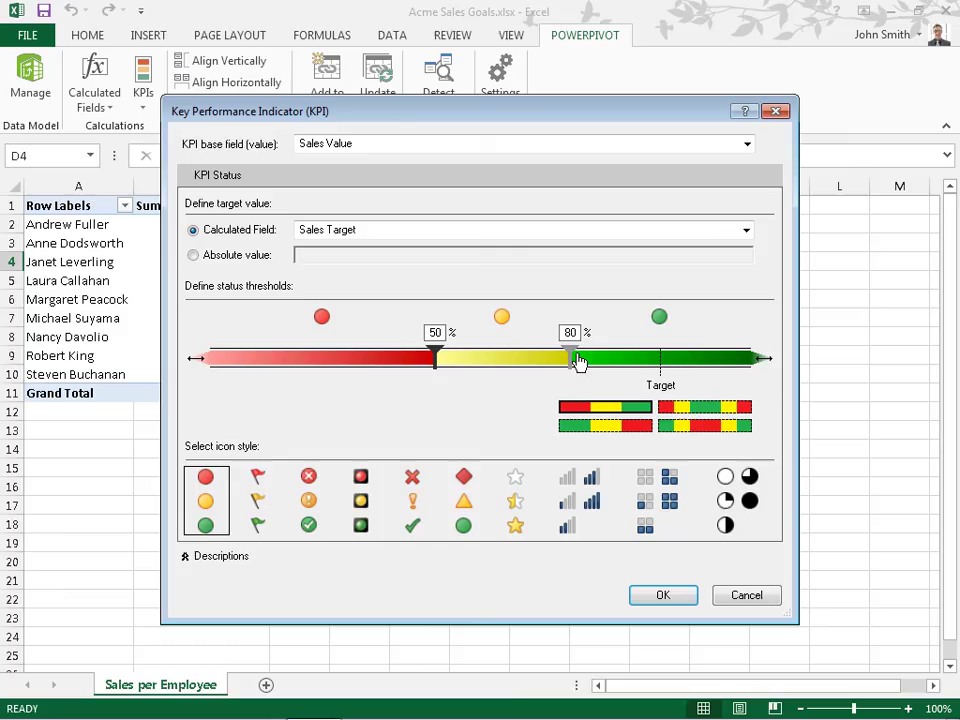
drag(573, 360, 661, 356)
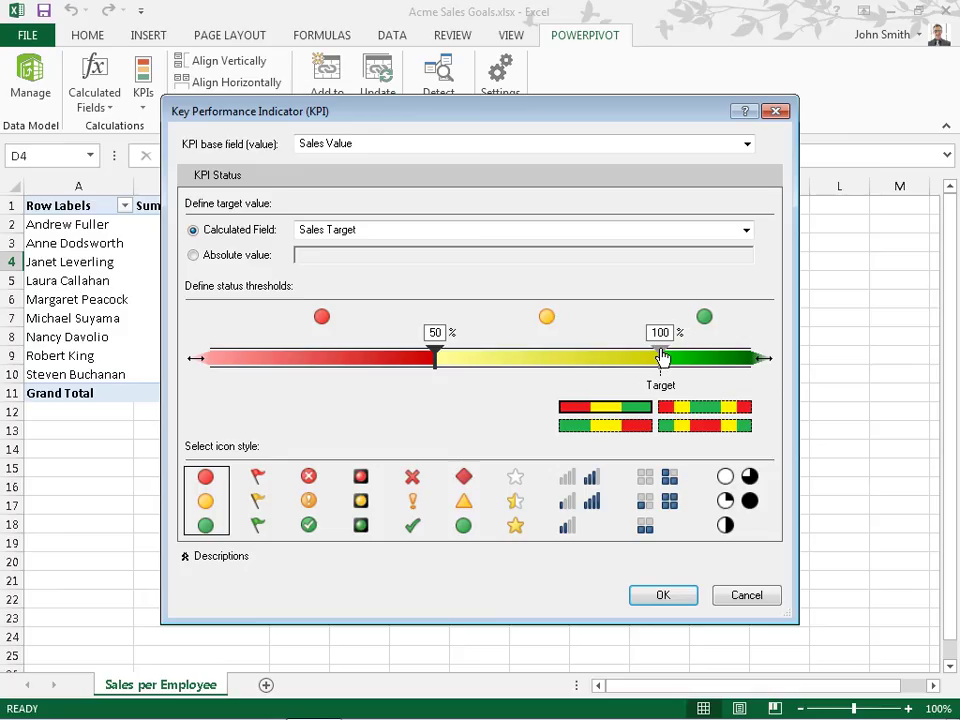
drag(661, 356, 660, 358)
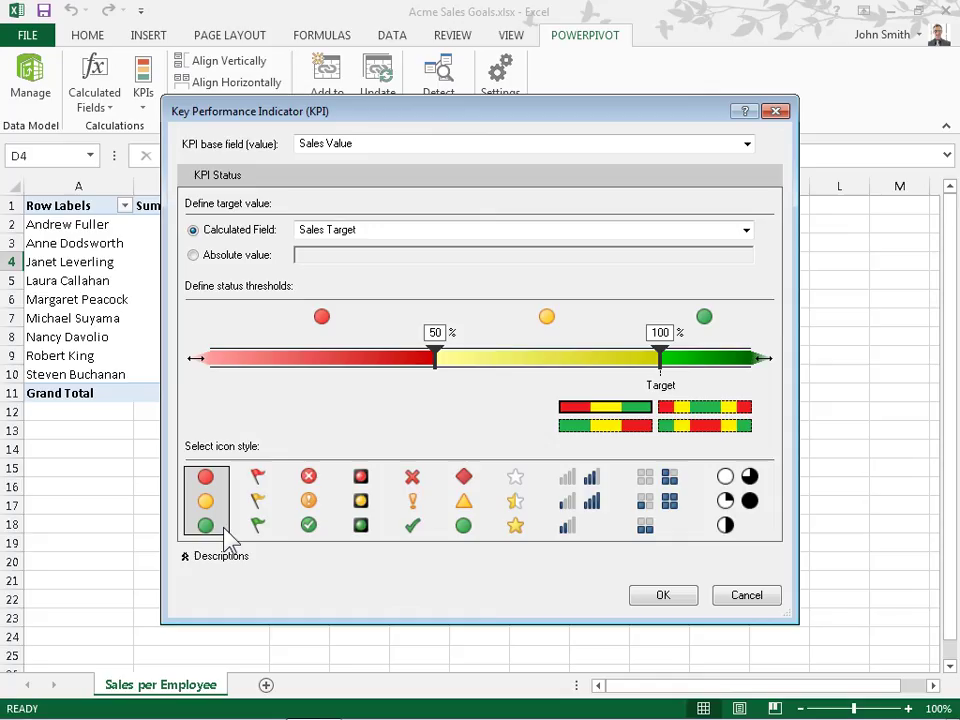
click(677, 600)
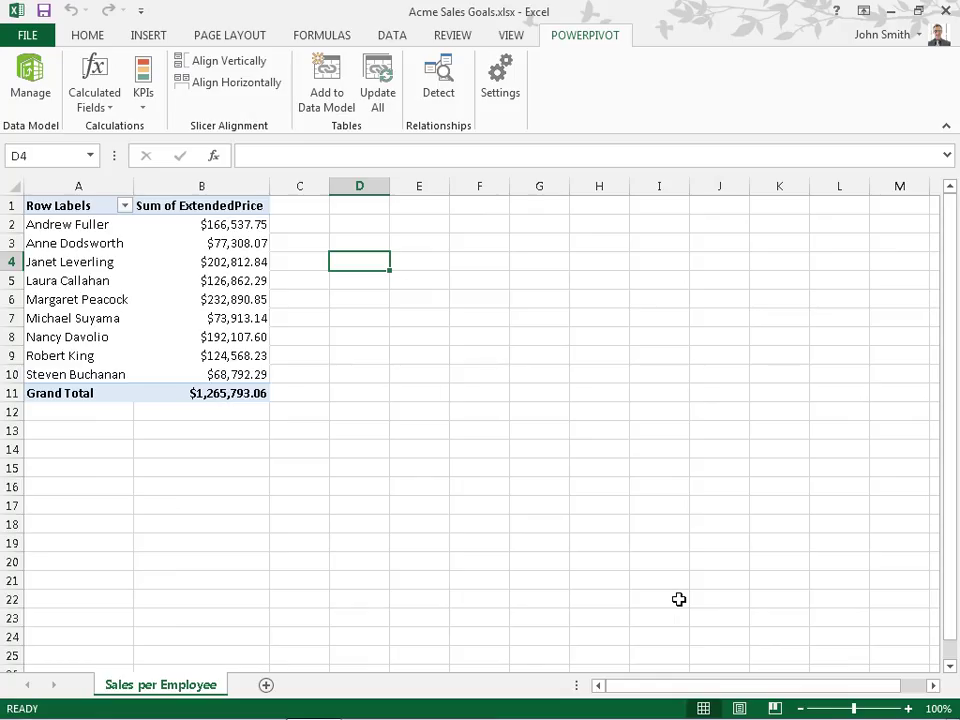
- Show the PivotTable Fields list and expand the Sales Value KPI into Value, Goal and Status
click(248, 316)
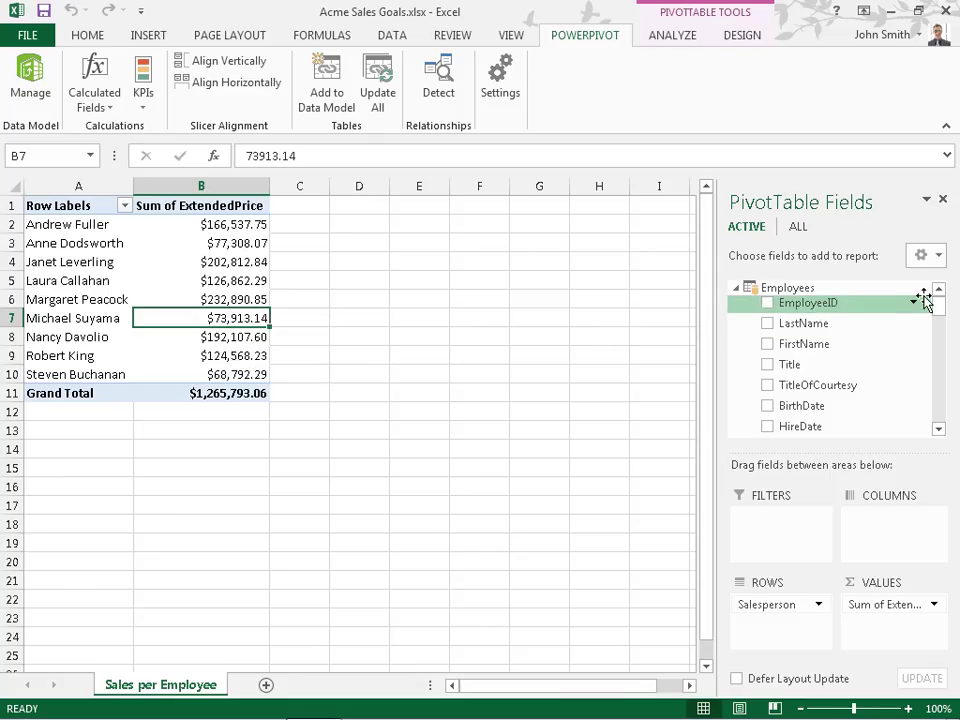
drag(943, 311, 941, 420)
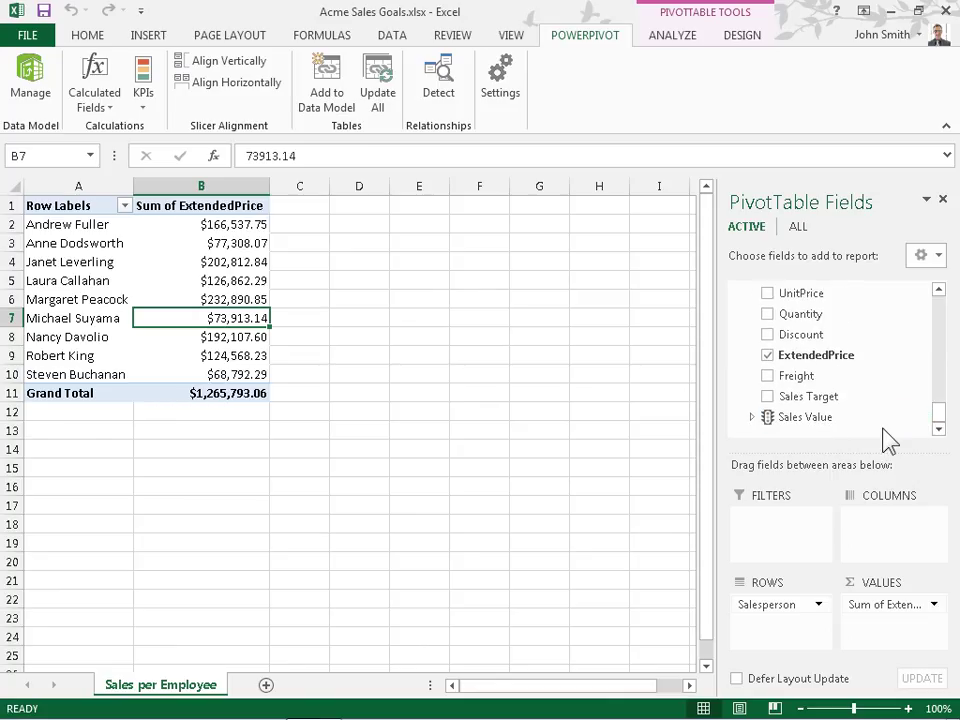
click(753, 418)
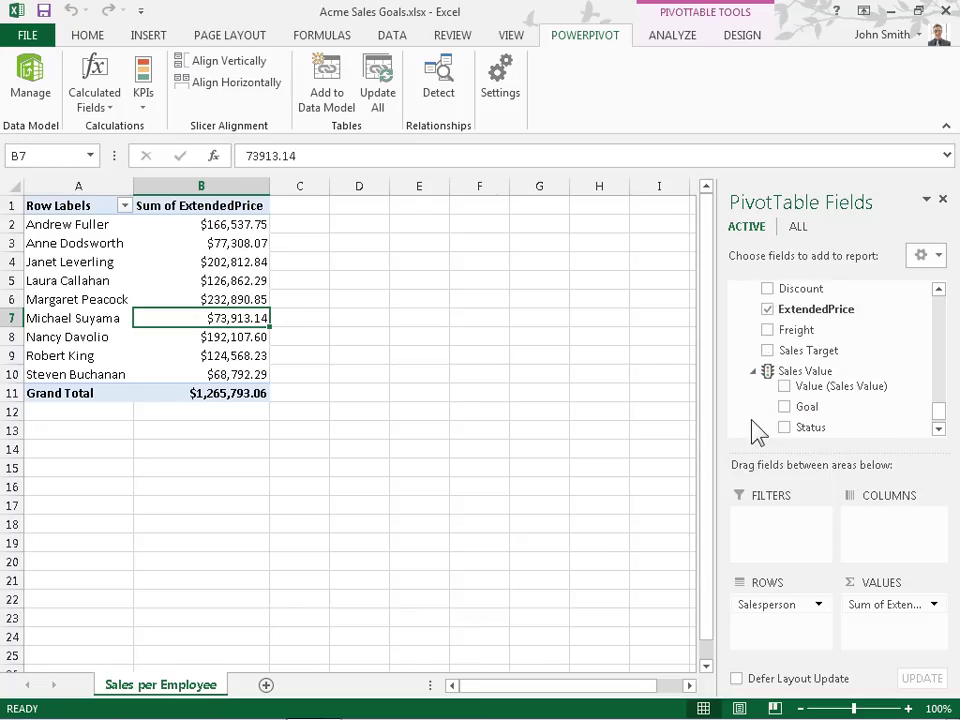
- Add the Sales Value KPI's Value, Goal and Status fields to the PivotTable
click(784, 388)
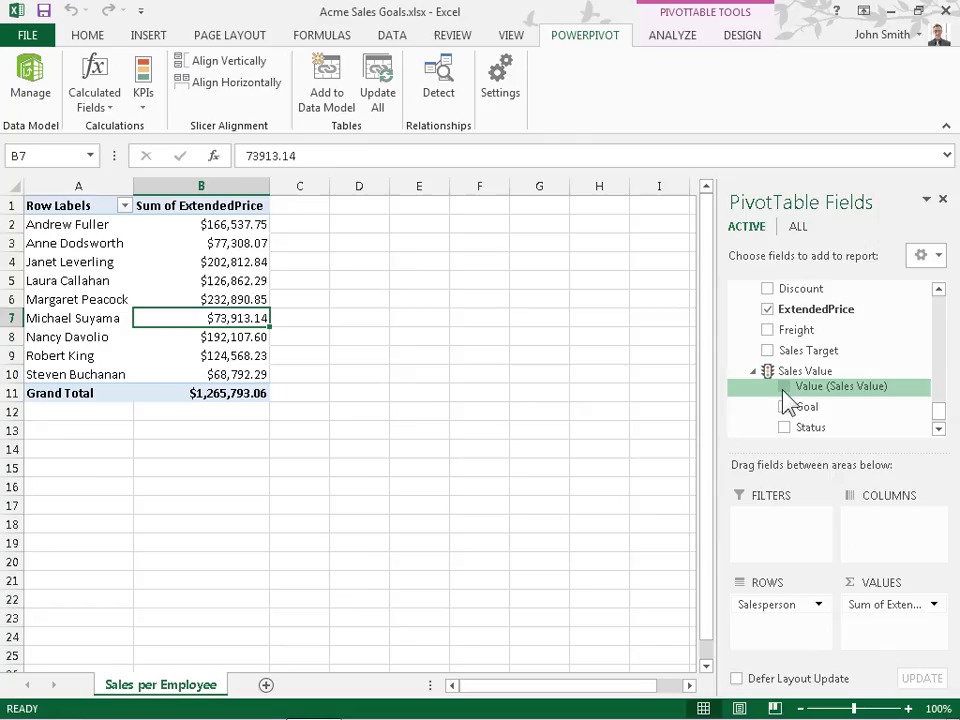
click(784, 407)
click(784, 428)
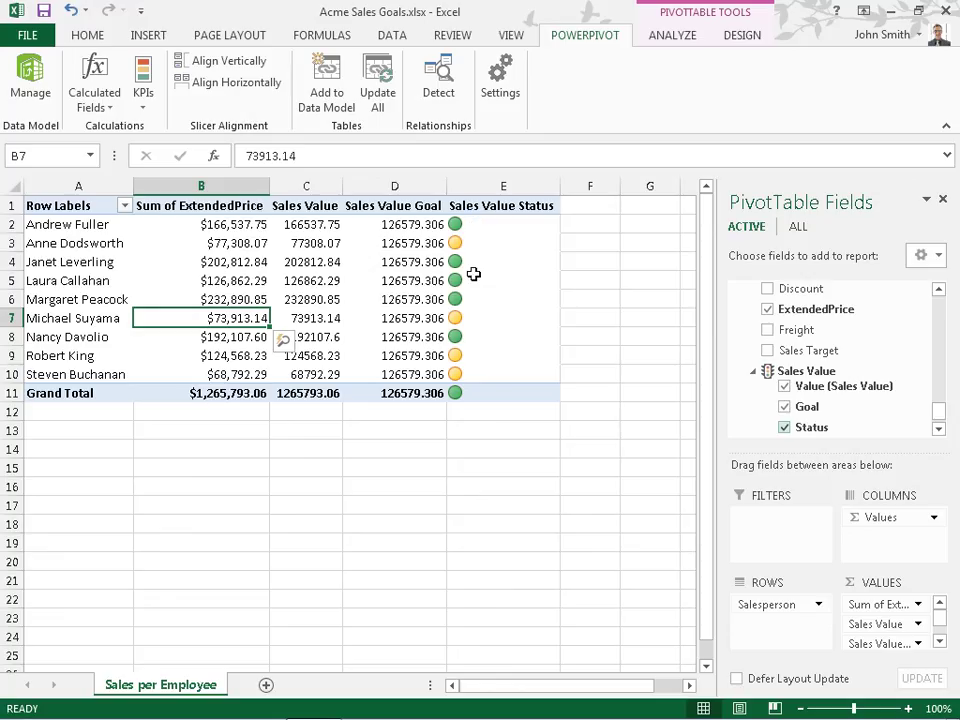
mouse_move(477, 408)
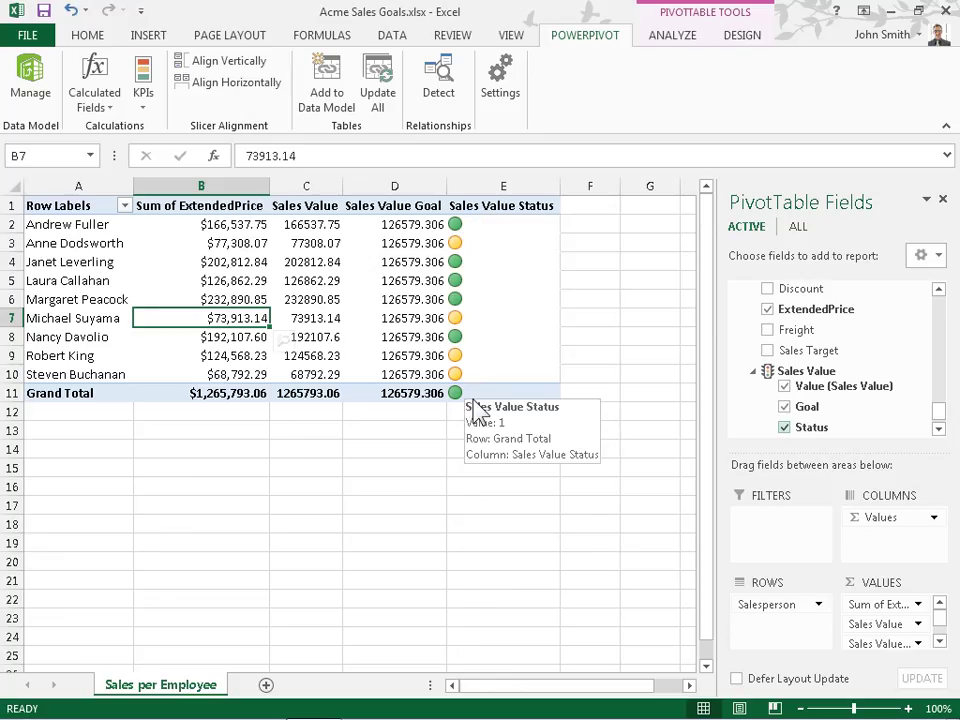